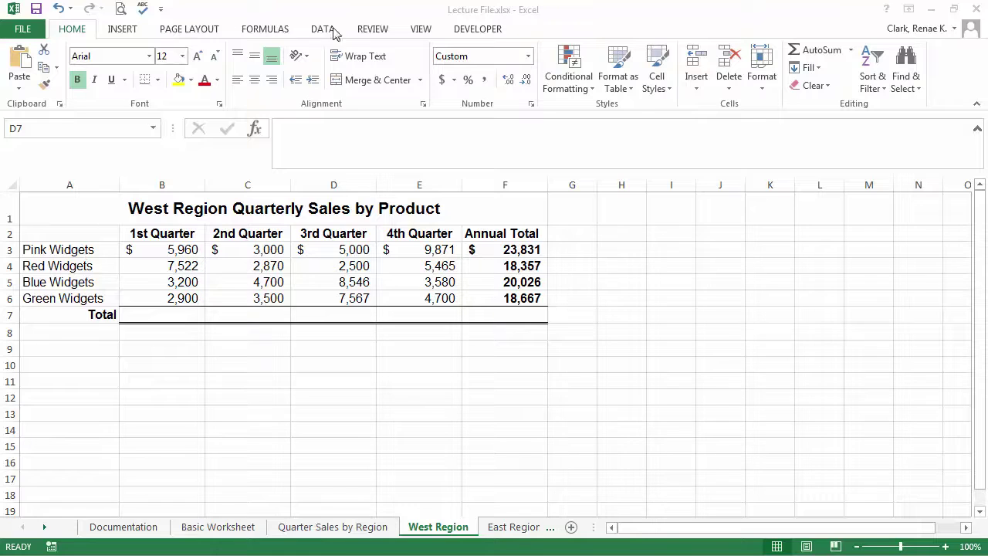
Review the workbook's defined names and their referenced ranges in the Name Manager
left_click(266, 28)
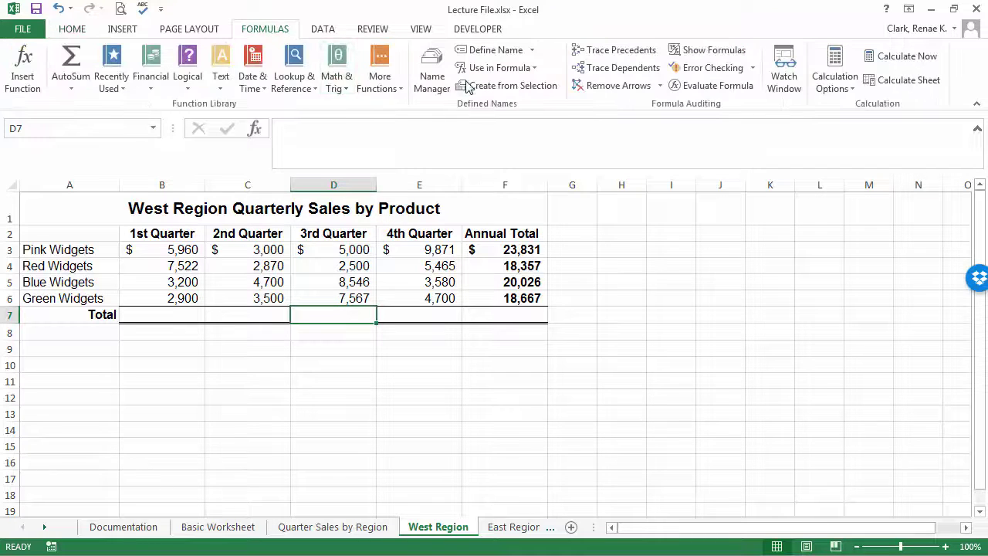
left_click(432, 74)
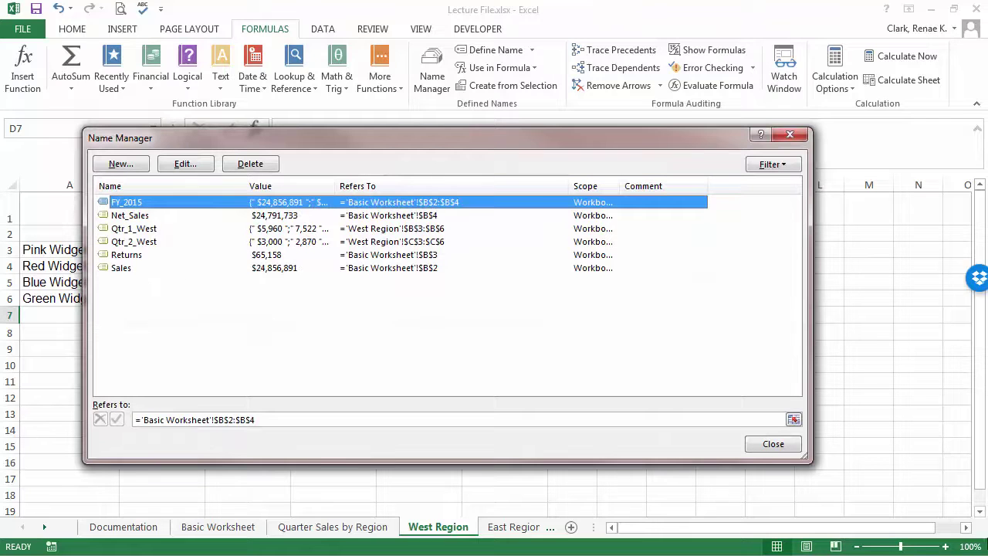
left_click(772, 443)
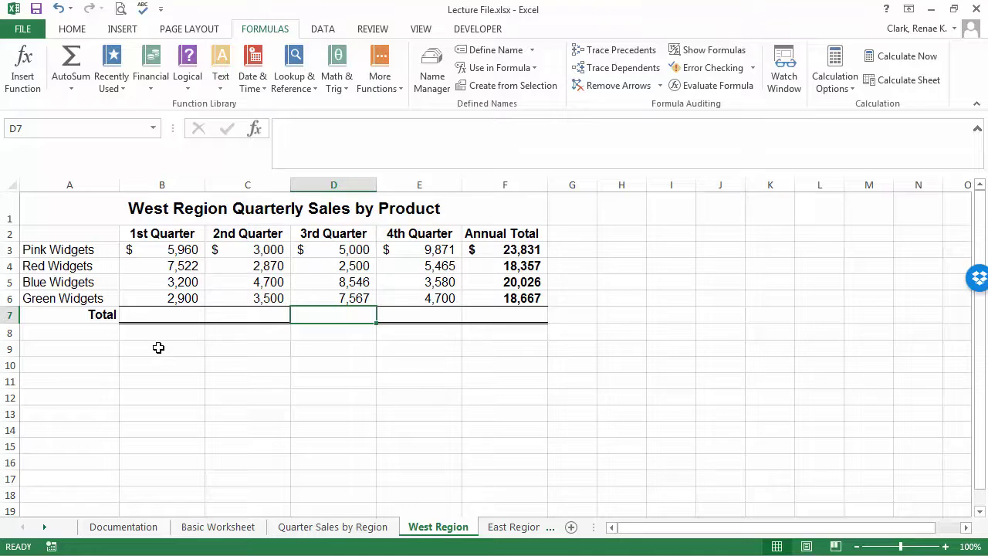
Enter a formula in cell B9 that references the defined name Sales
left_click(159, 348)
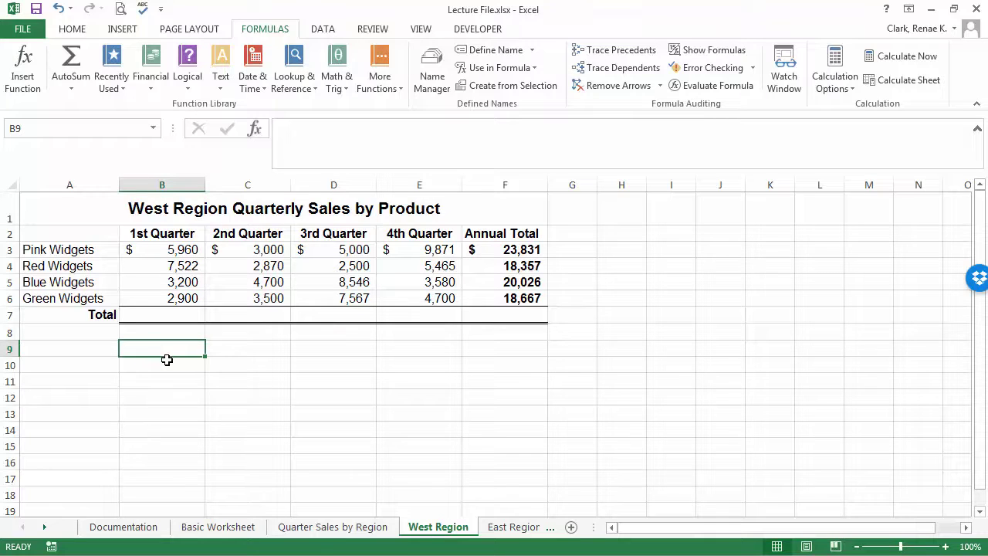
type("=")
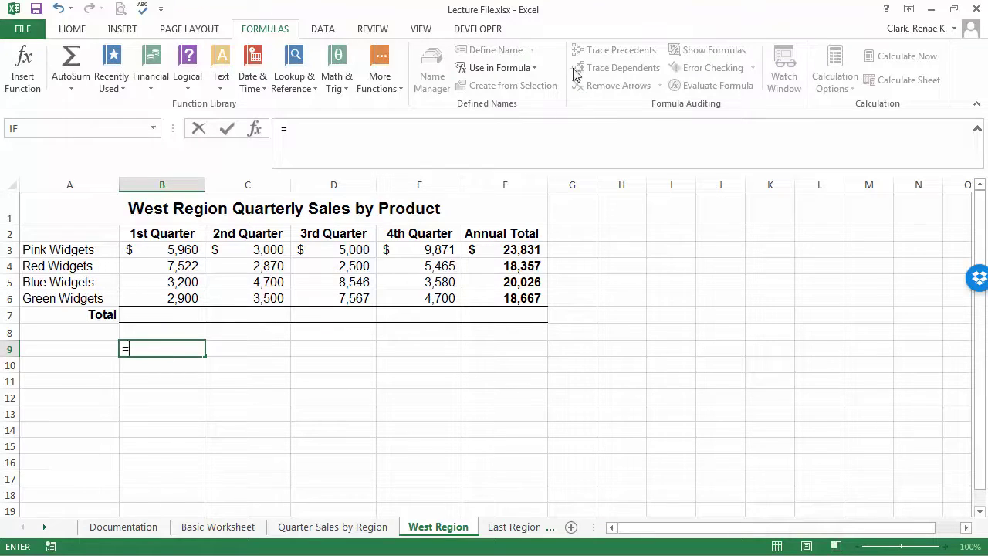
left_click(534, 69)
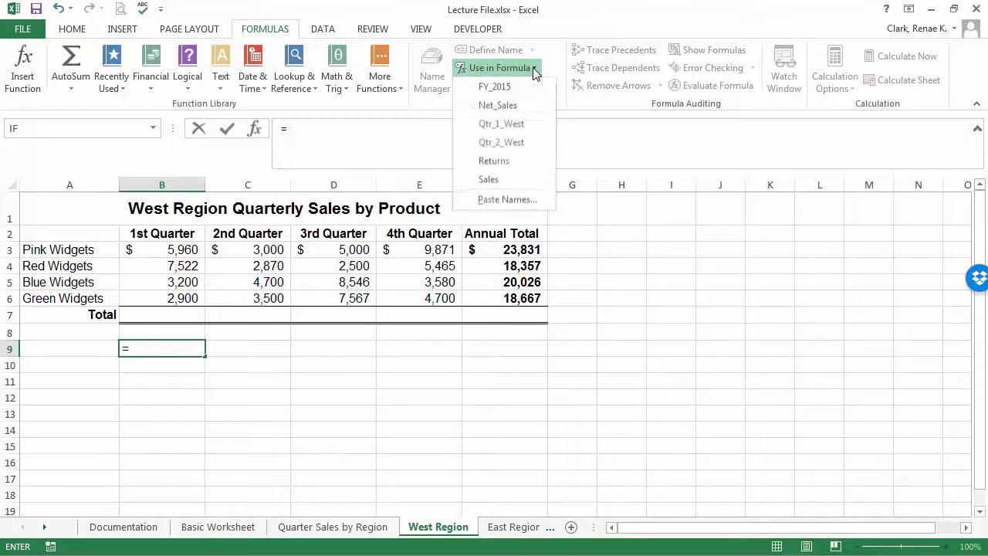
left_click(504, 180)
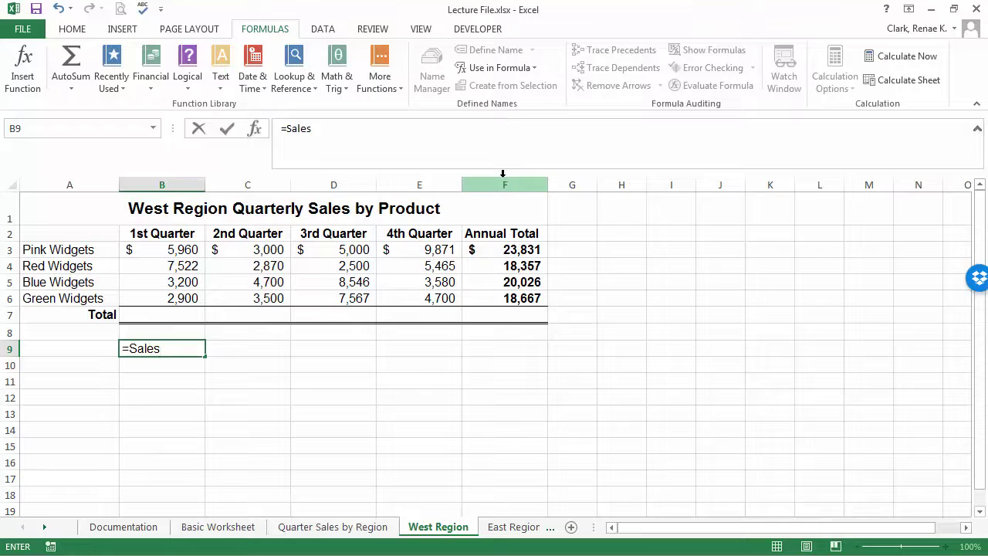
key("Return")
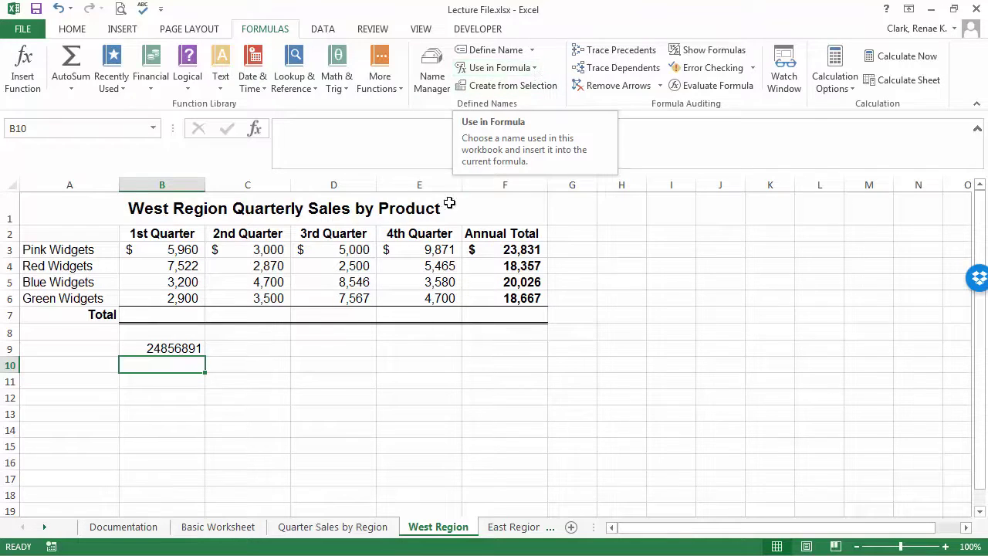
Enter the formula =Net_Sales in cell B10 using the defined name
left_click(529, 69)
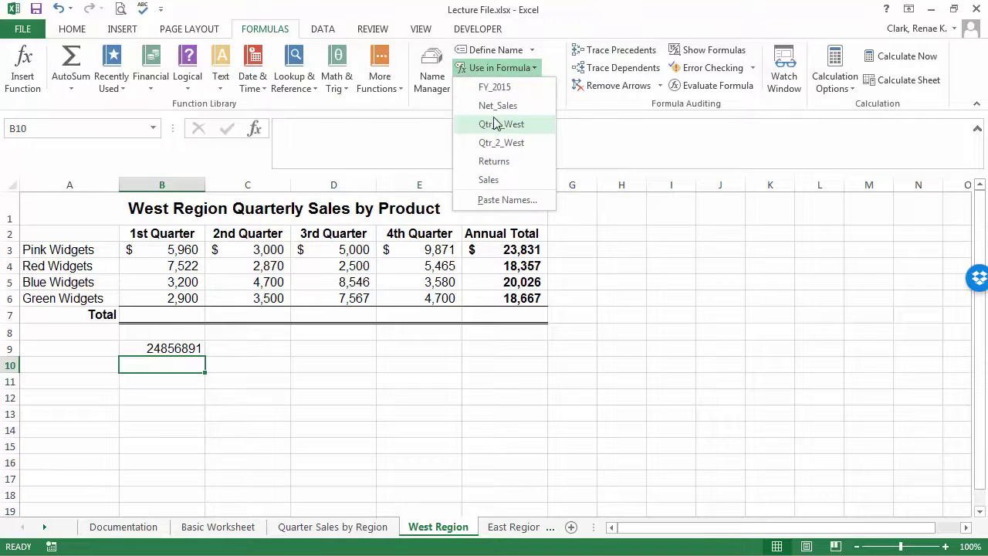
left_click(503, 105)
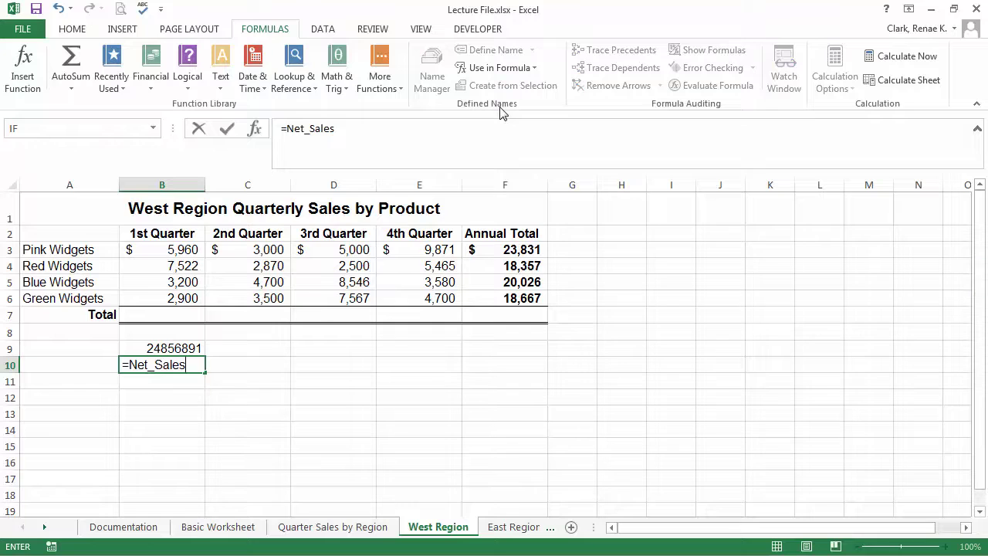
key("Return")
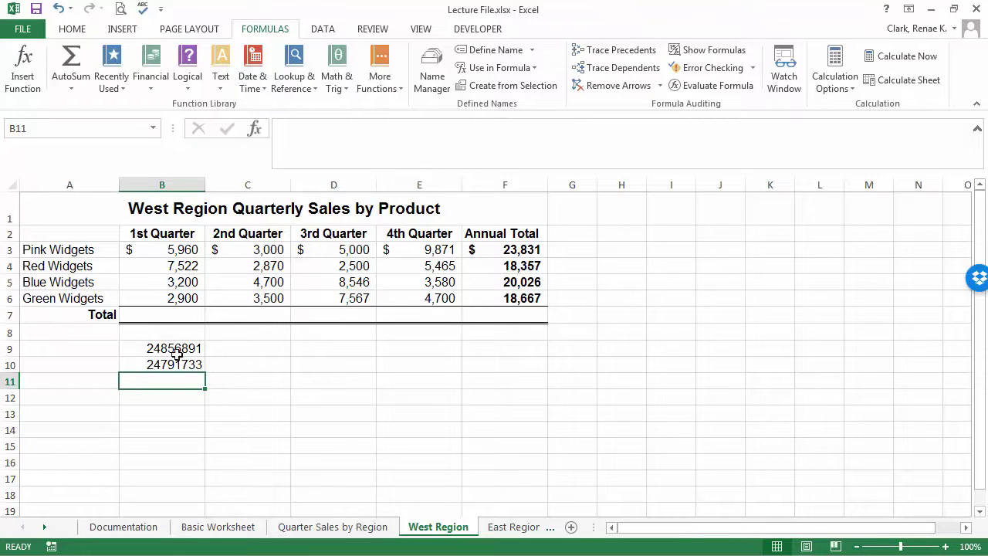
Inspect the named-cell formulas in B9 and B10 and clear both cells
left_click(175, 349)
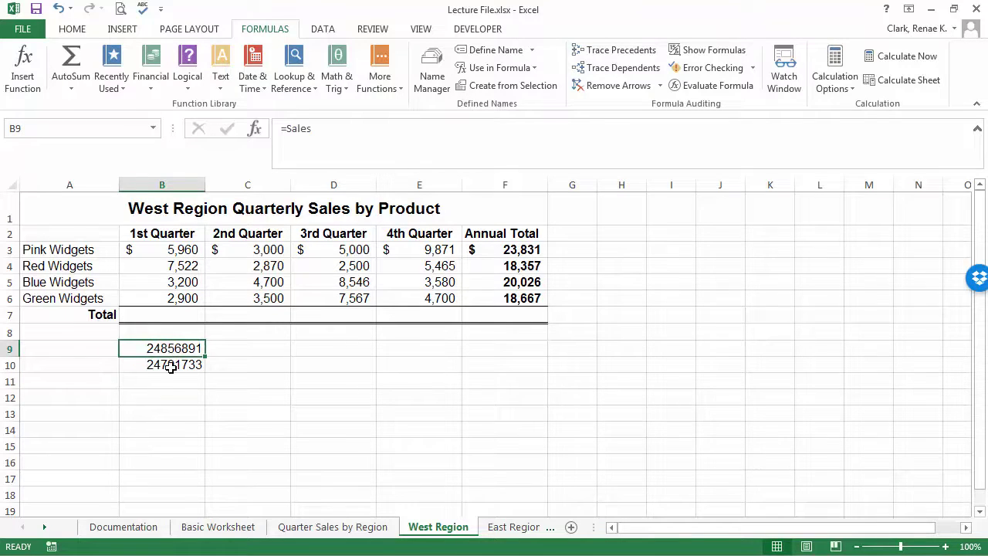
left_click(174, 364)
left_click(171, 350)
double_click(171, 350)
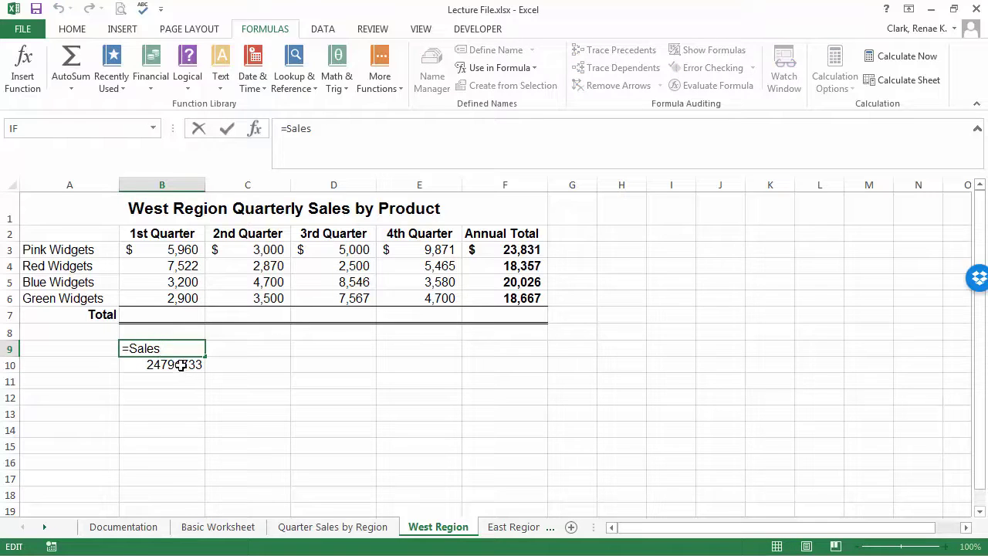
left_click(179, 364)
double_click(179, 364)
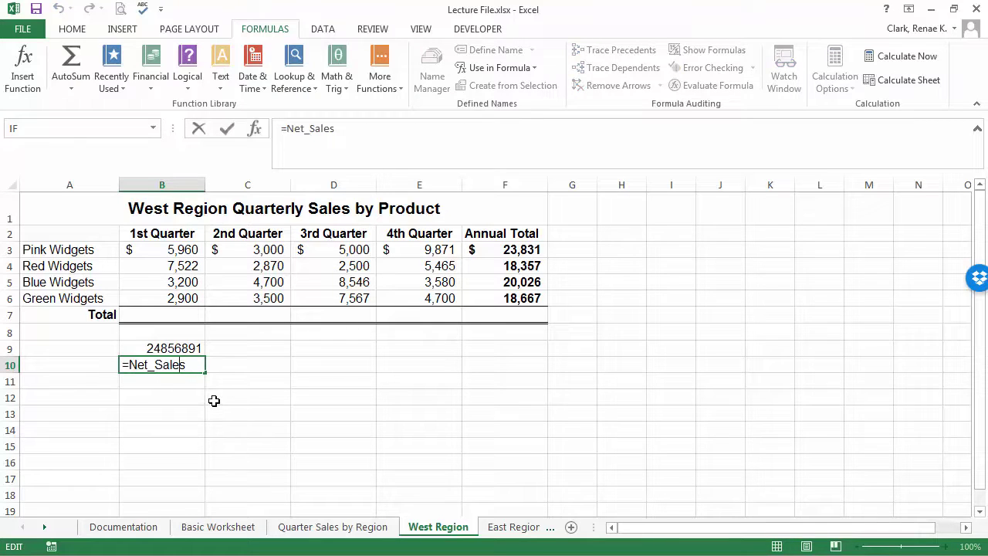
left_click(145, 399)
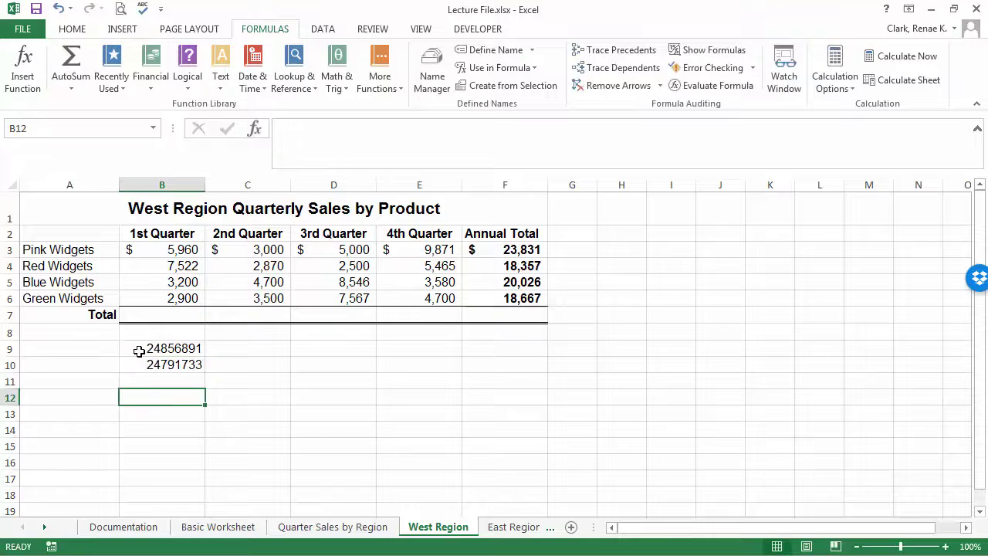
left_click_drag(140, 348, 141, 359)
key("Delete")
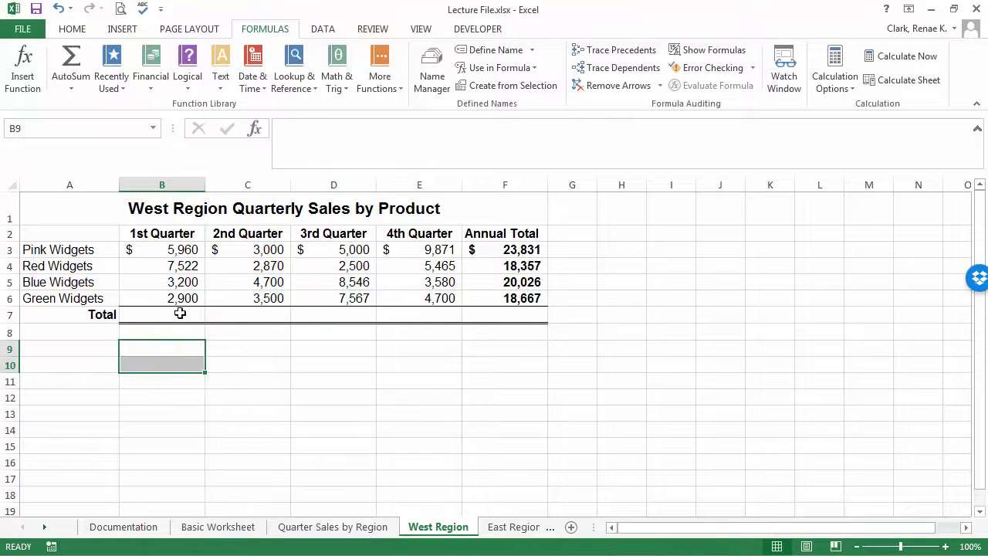
Total the 1st Quarter sales in cell B7 with the formula =SUM(Qtr_1_West), using the suggested defined name
left_click(180, 312)
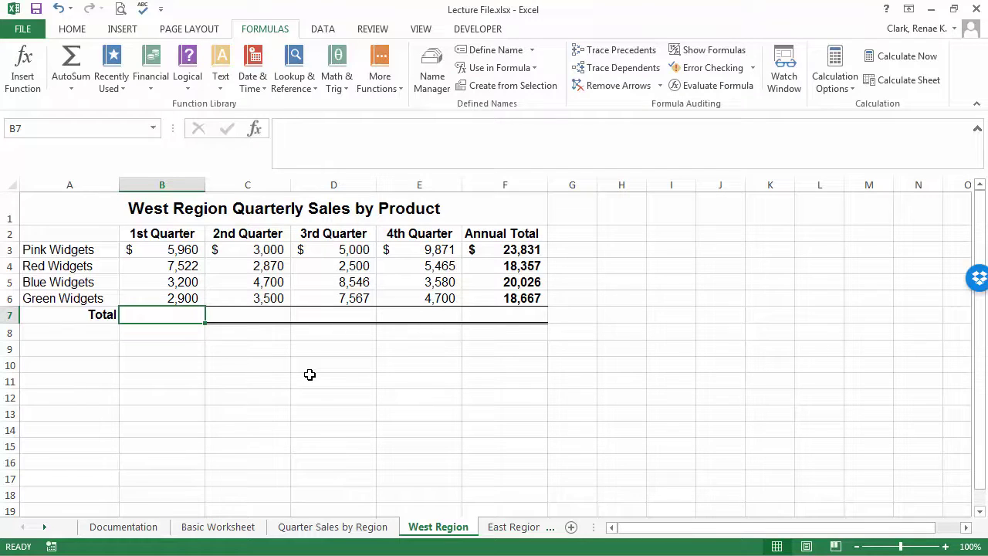
type("=sum")
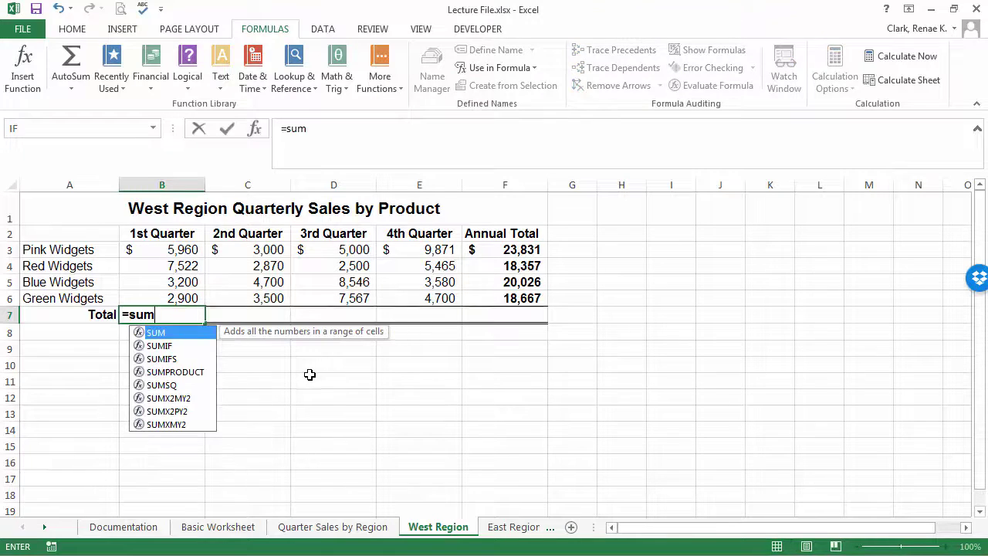
type("(")
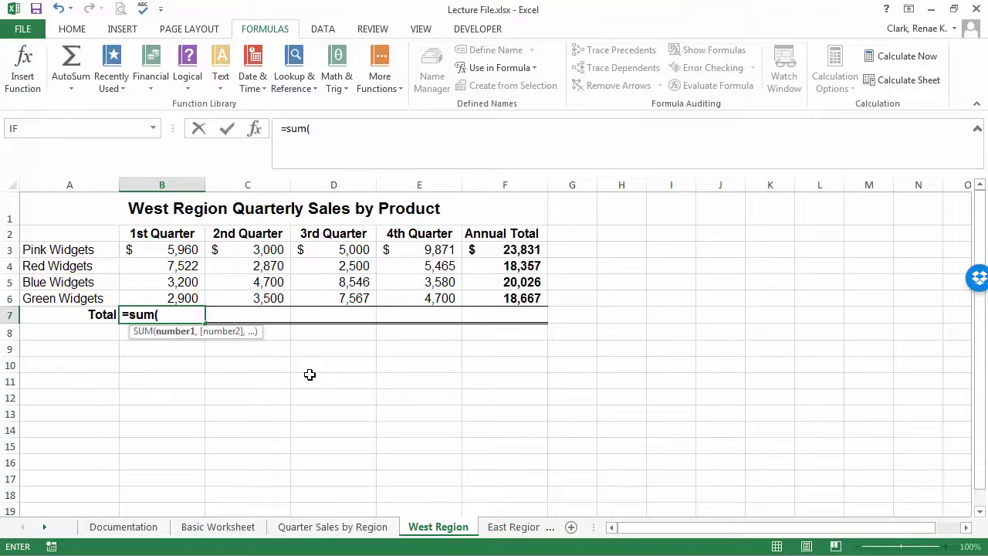
type("q")
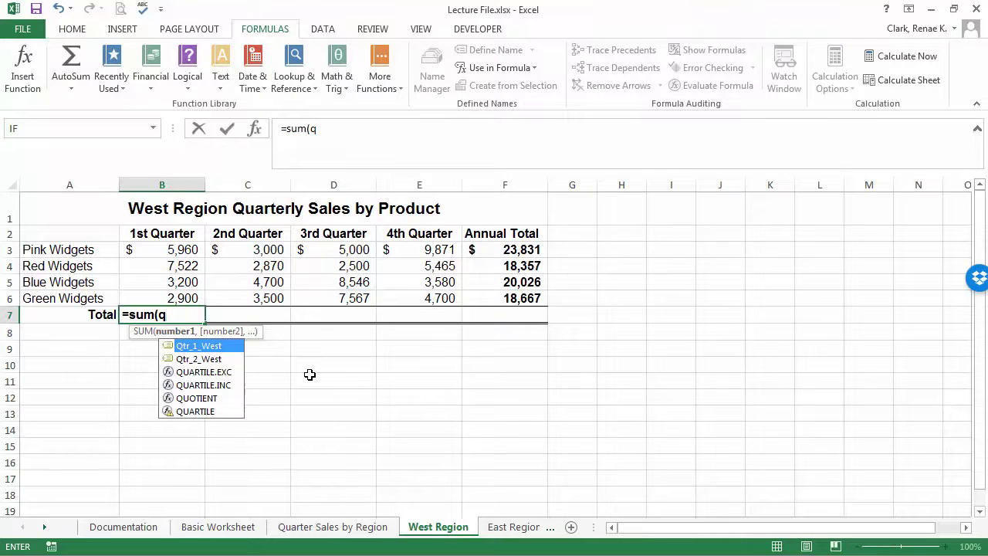
key("Tab")
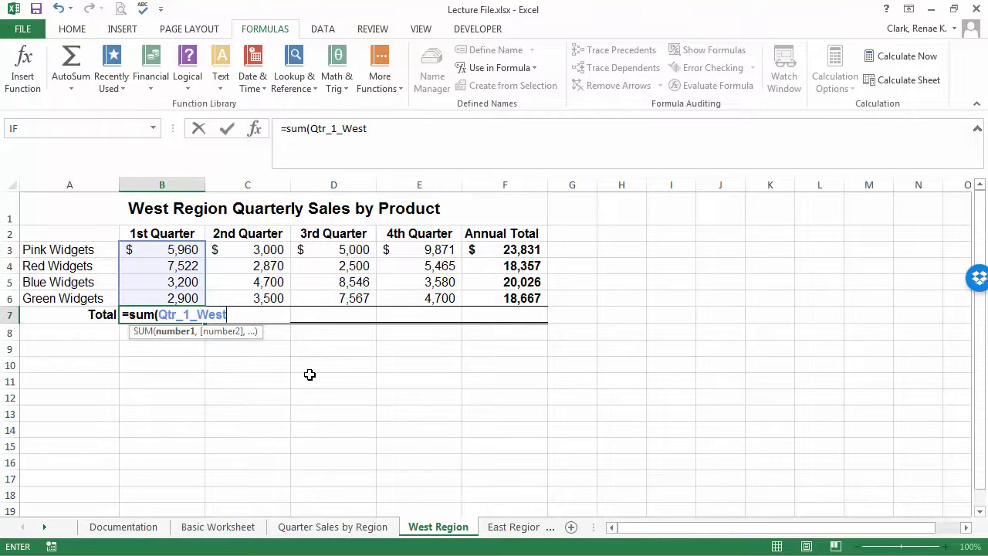
key("Return")
key("Up")
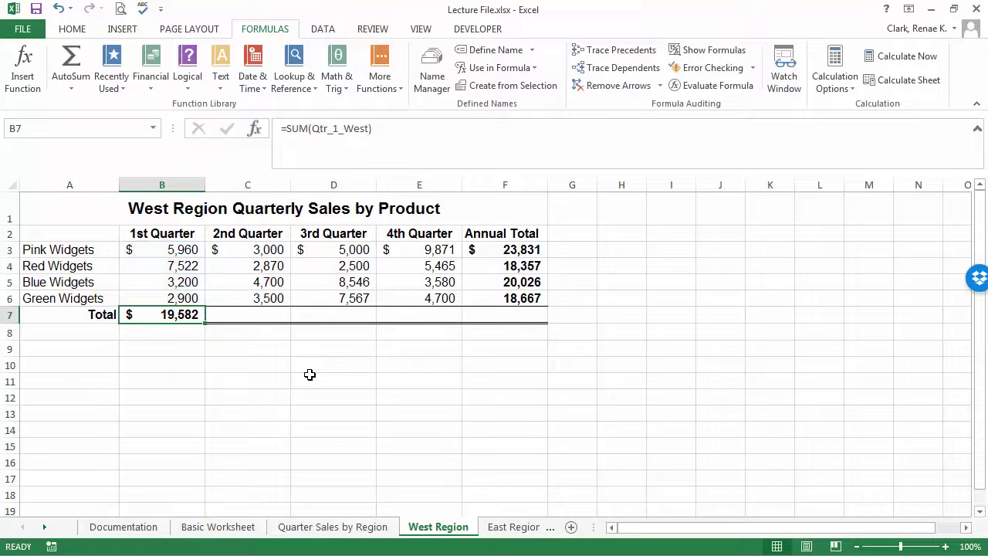
Clear the 1st Quarter total in B7, recreate it with AutoSum, and check that the formula uses Qtr_1_West
key("Delete")
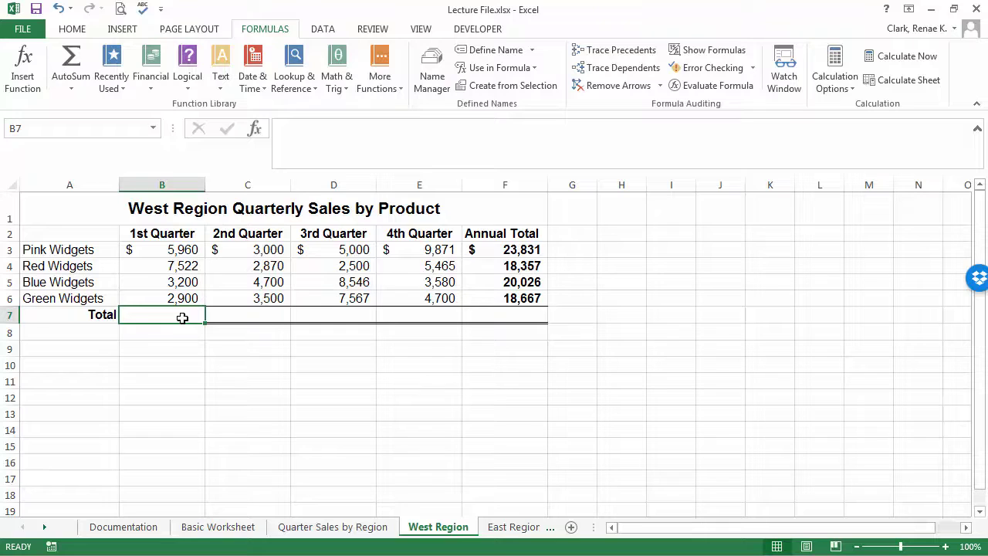
left_click(71, 61)
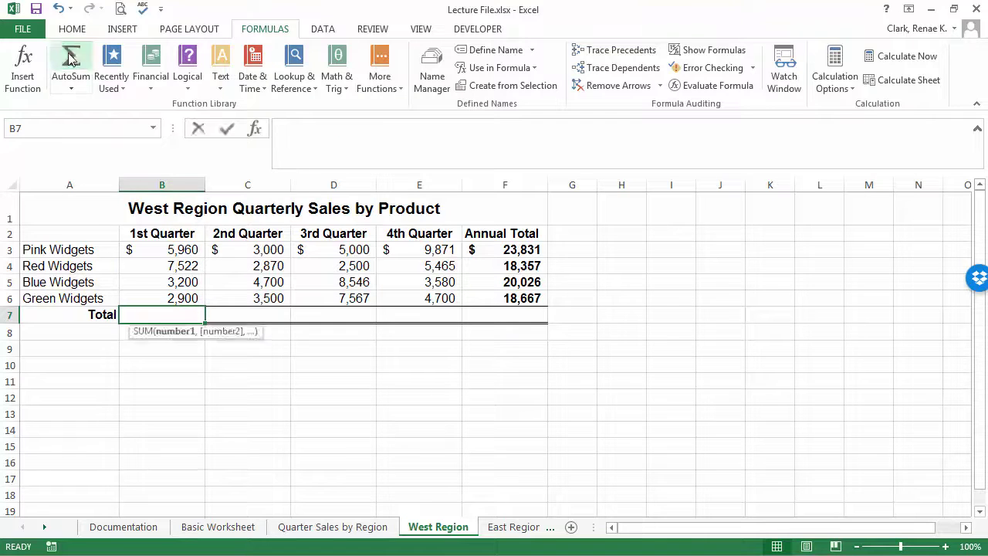
left_click(69, 65)
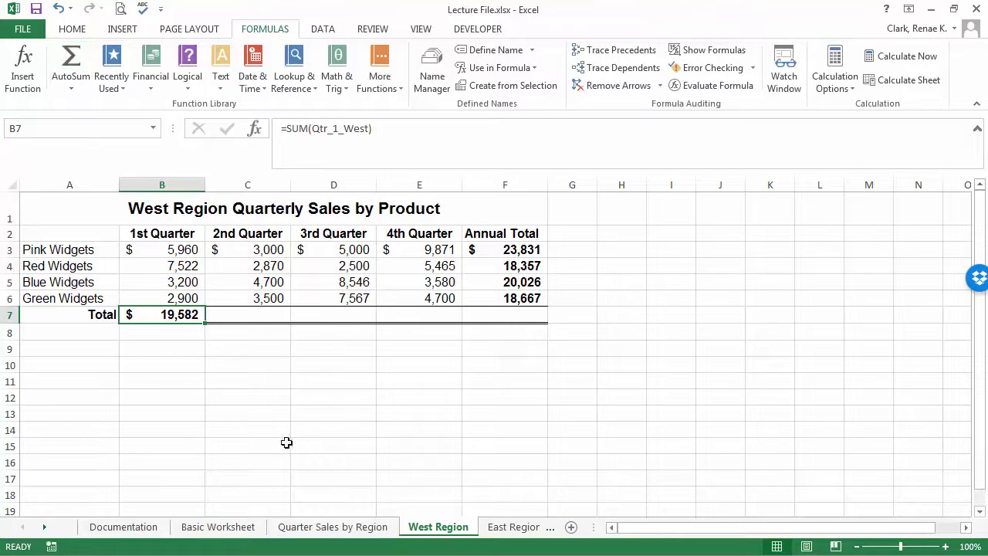
double_click(163, 315)
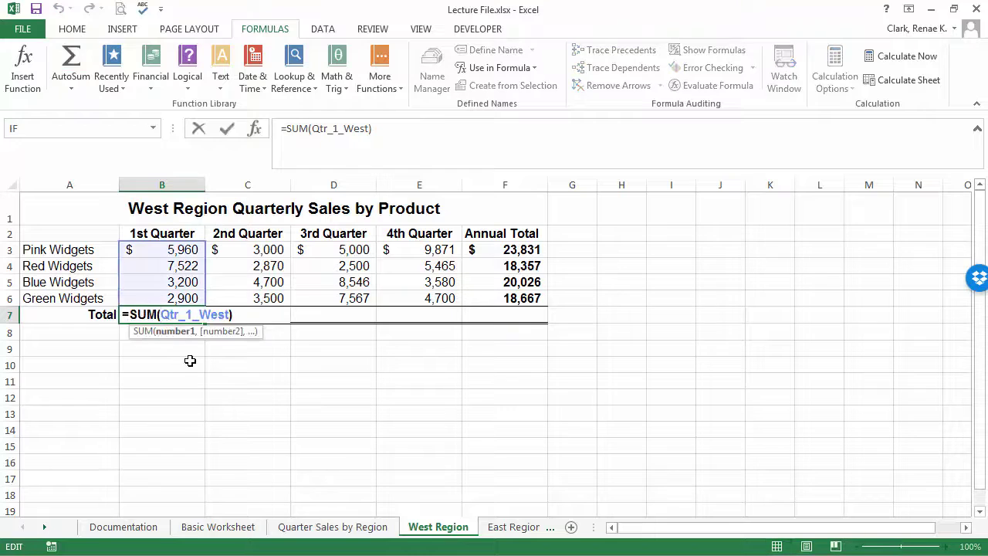
key("Escape")
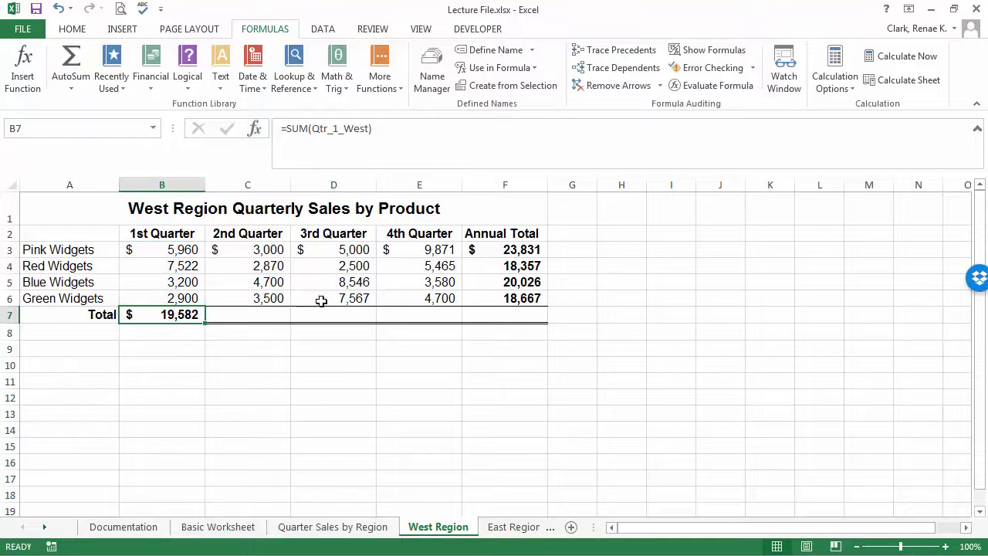
Total the 3rd Quarter sales in cell D7 with AutoSum over the range D3:D6
left_click(355, 314)
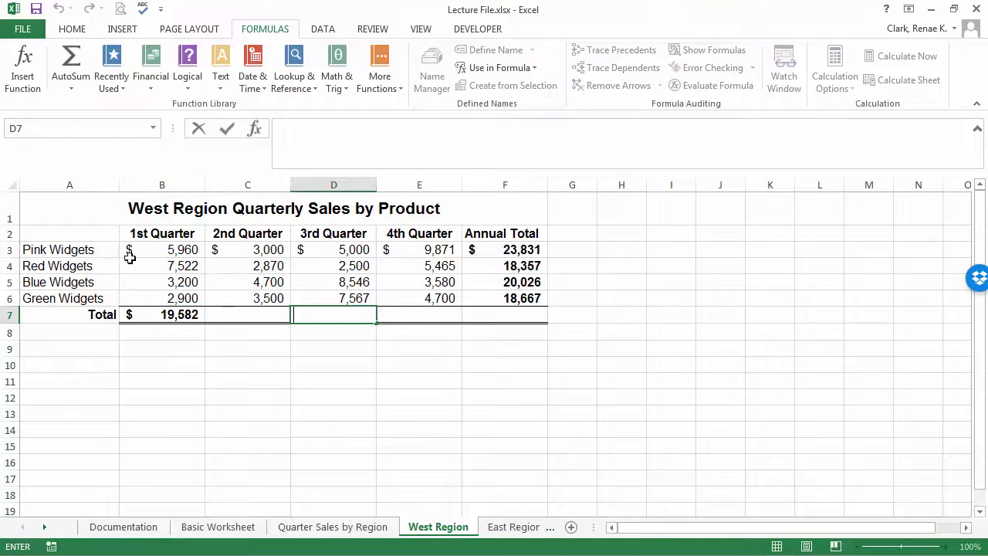
key("Escape")
left_click(69, 63)
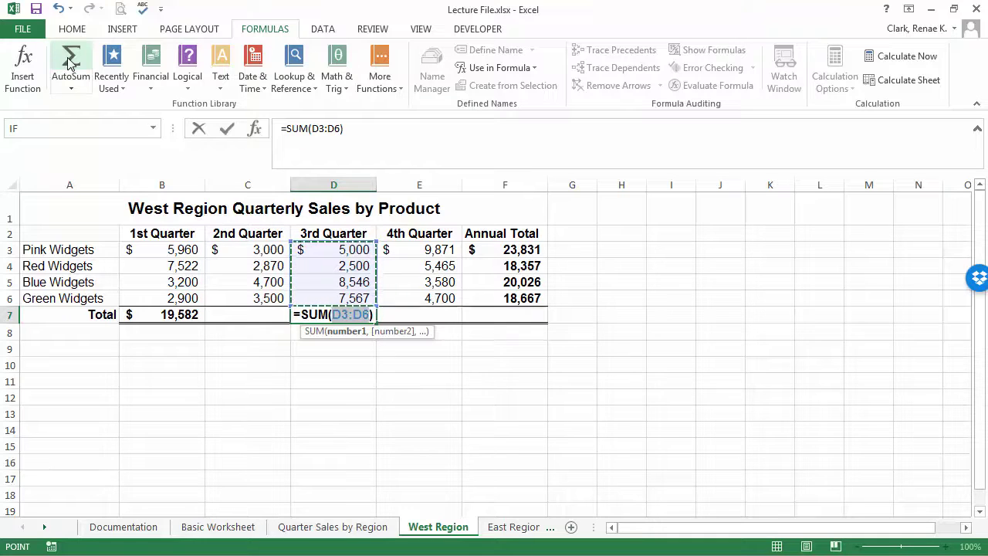
key("Return")
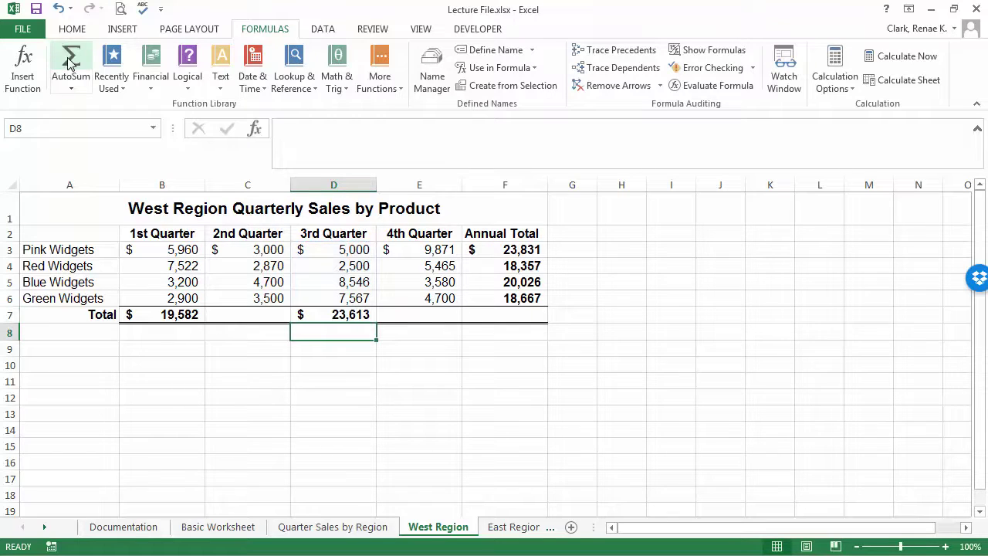
Total the 2nd Quarter sales in cell C7 with a SUM formula that uses the defined name Qtr_2_West
left_click(228, 314)
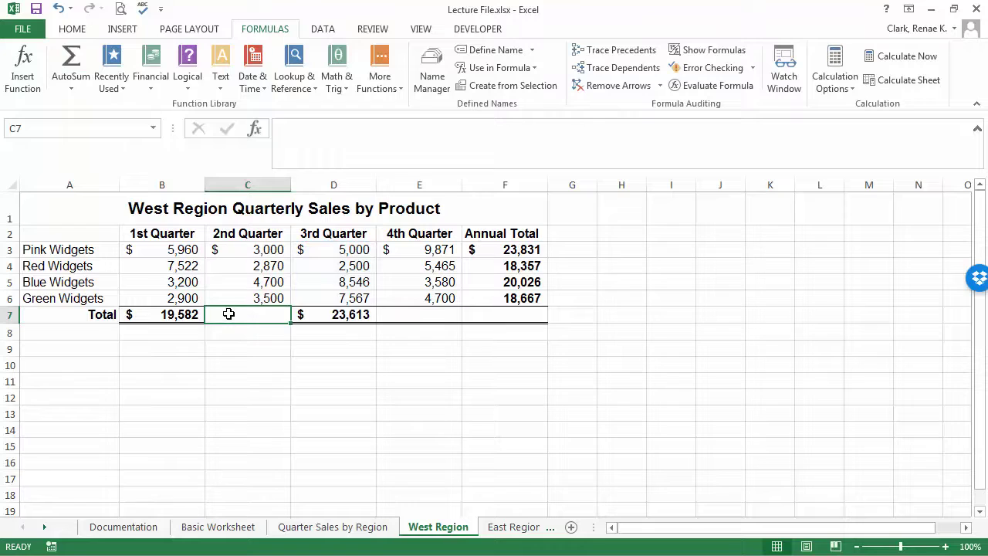
type("=sum(")
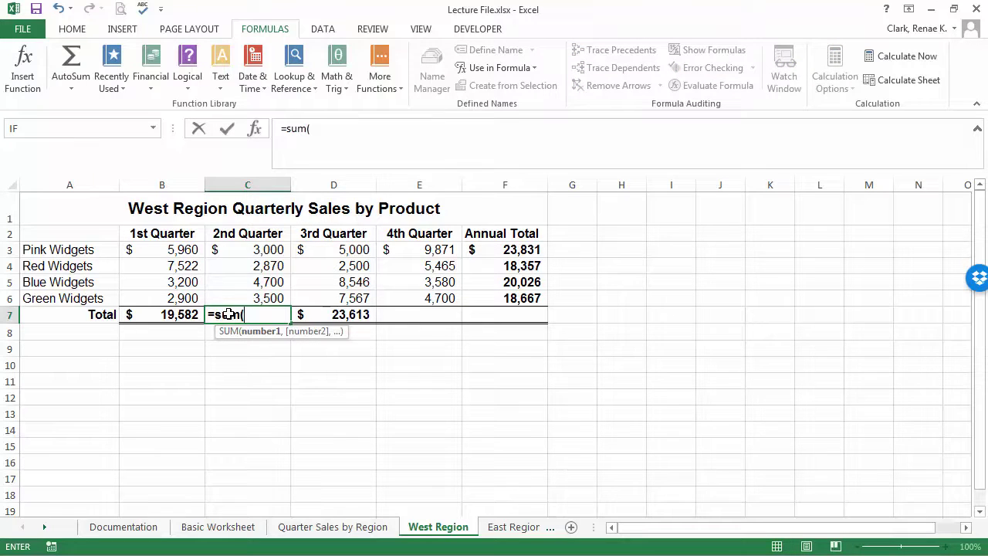
type("q")
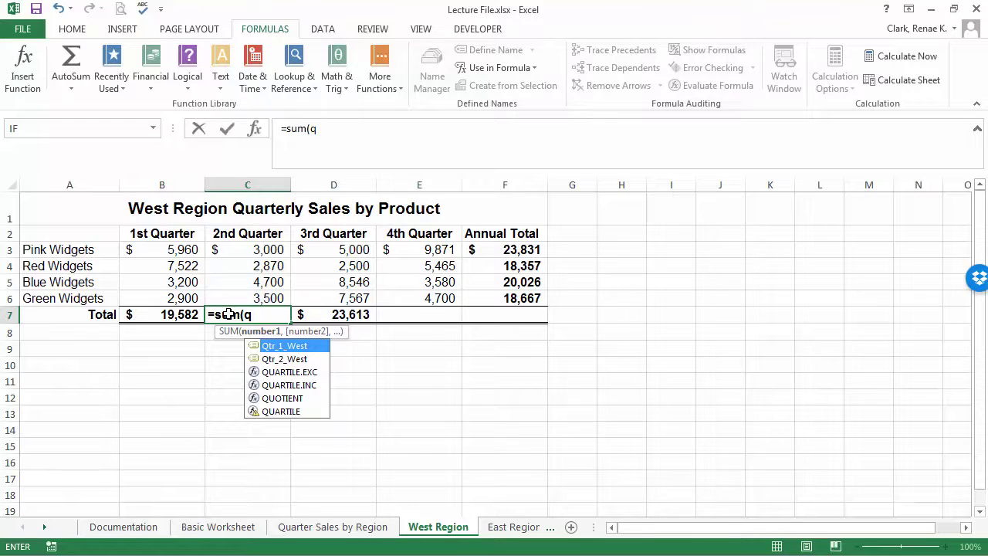
key("Down")
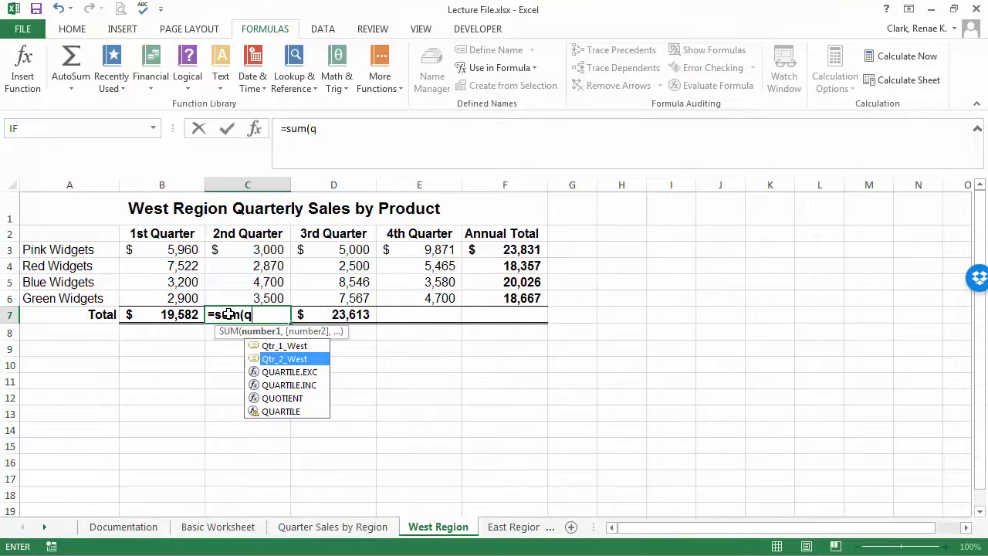
key("Tab")
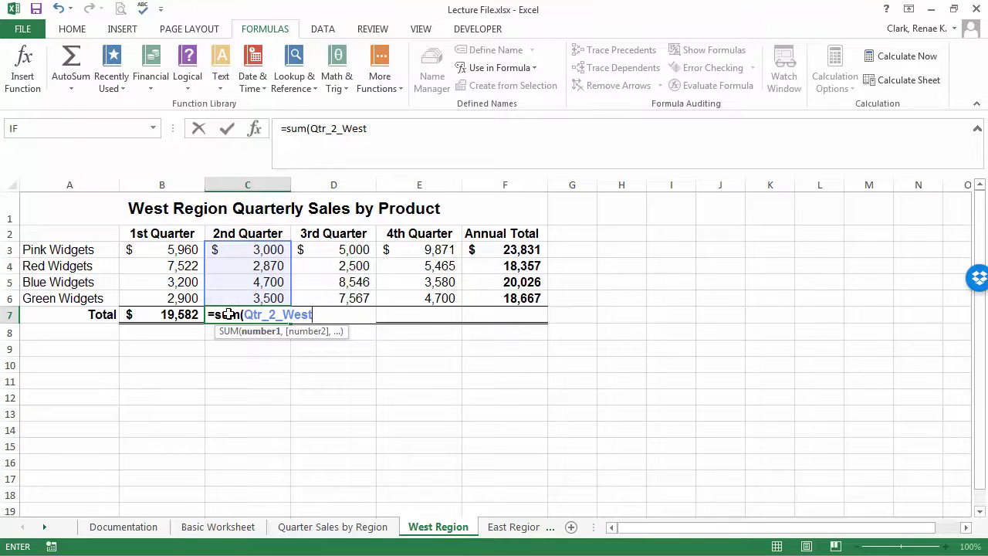
key("Return")
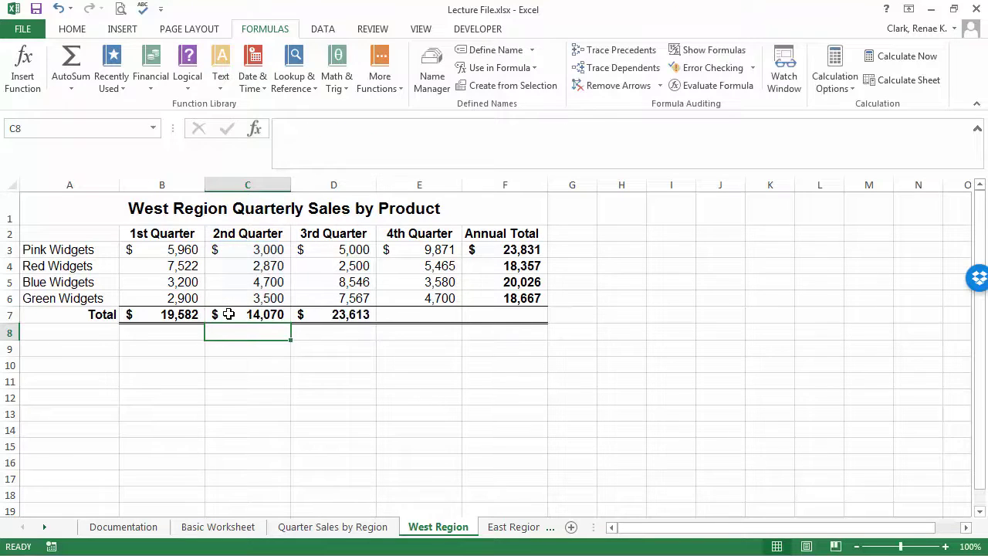
left_click(389, 316)
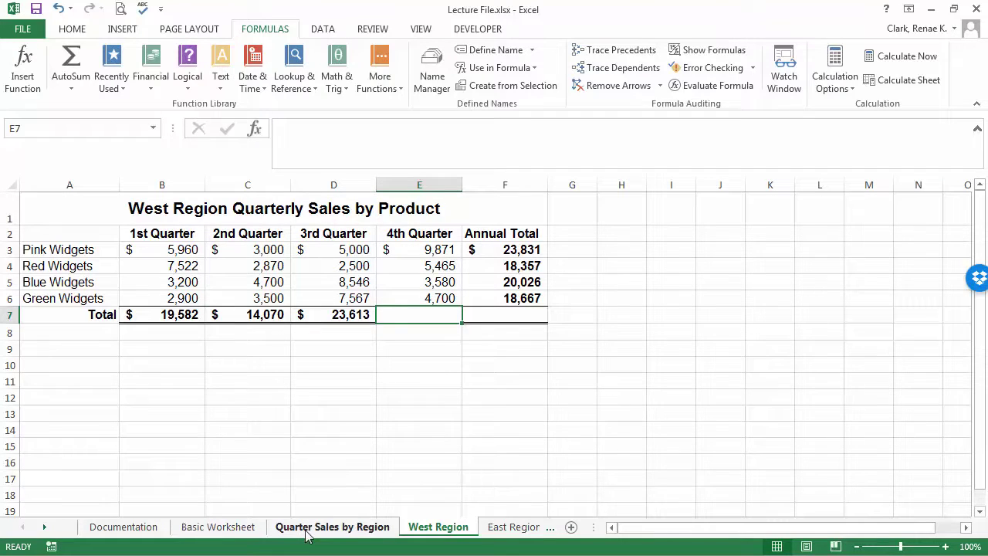
Examine the cell references in the Net Sales formula in B4 on the Basic Worksheet sheet
left_click(213, 531)
left_click(380, 327)
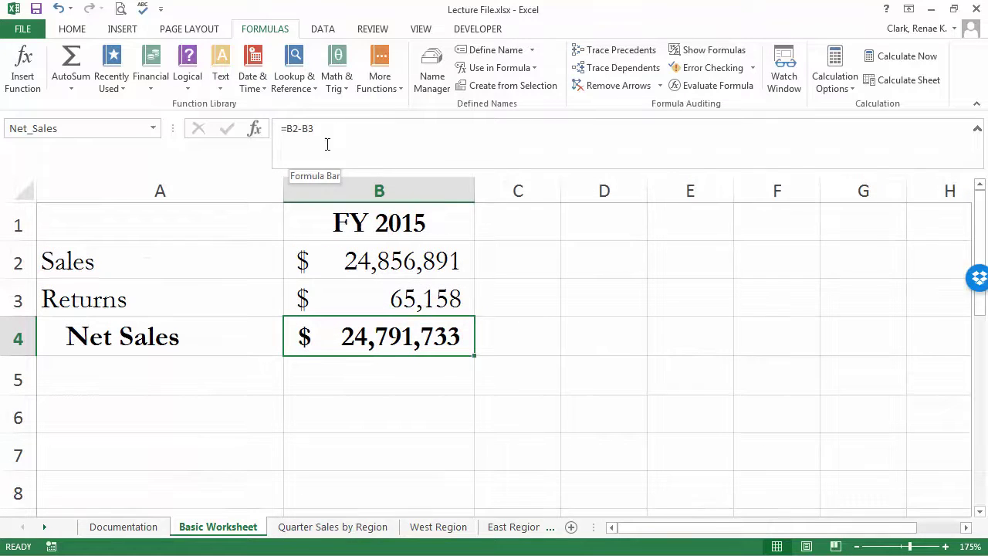
double_click(375, 340)
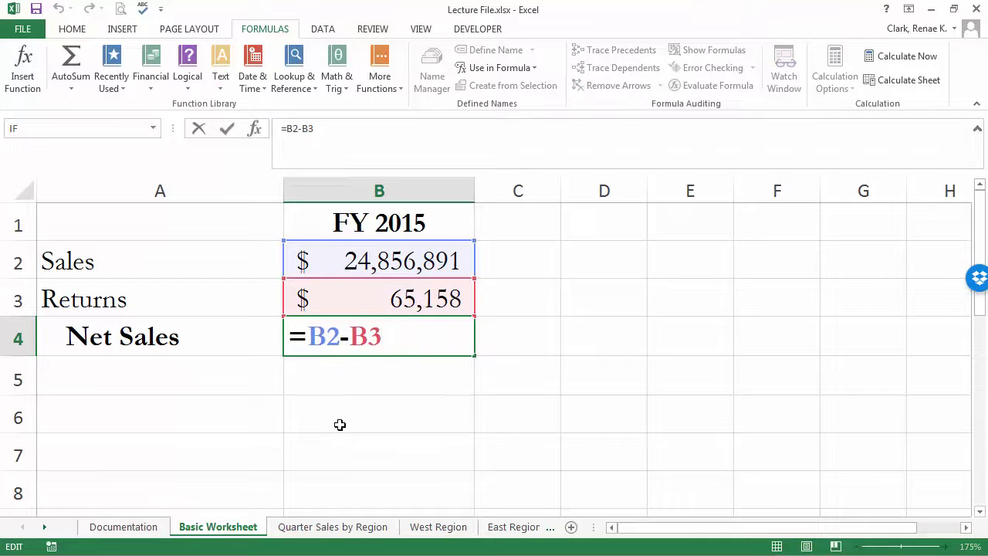
key("ctrl+Return")
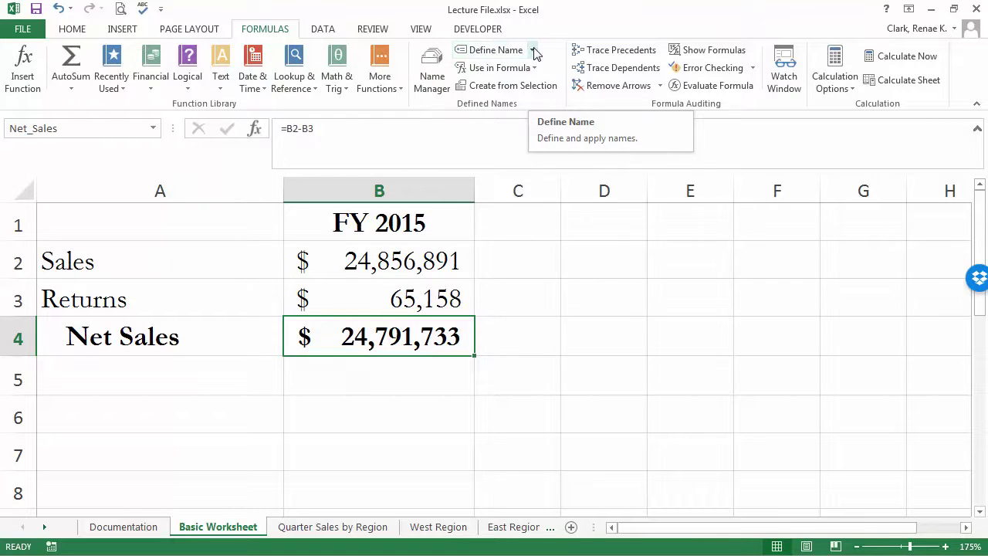
Apply the defined names Returns and Sales to the Net Sales formula in B4 and check the formula
left_click(533, 50)
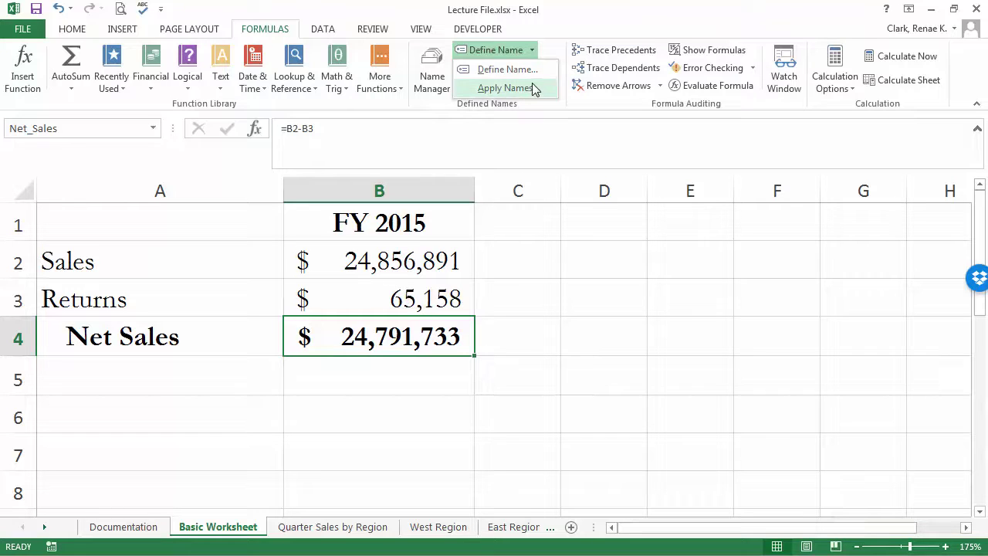
left_click(532, 89)
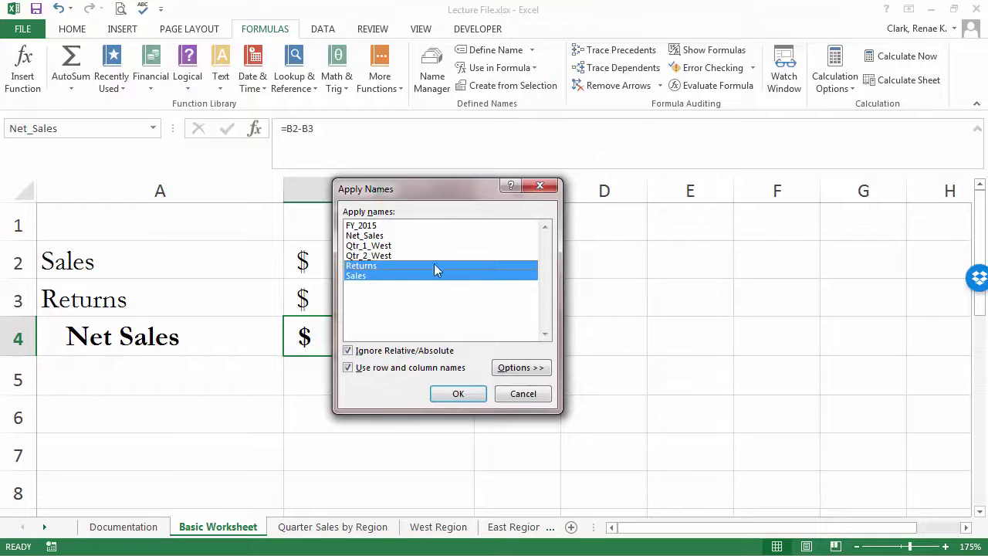
left_click(359, 268)
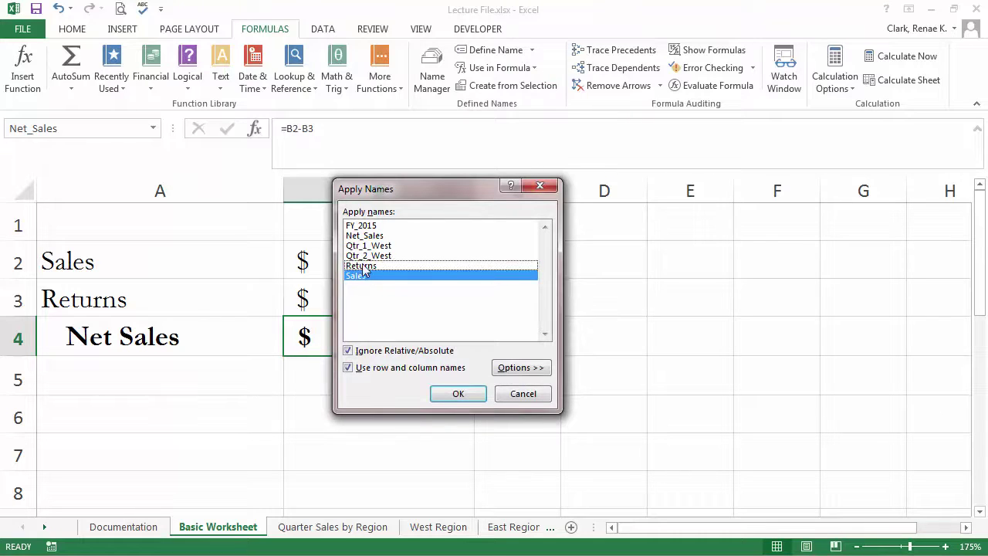
left_click(366, 267)
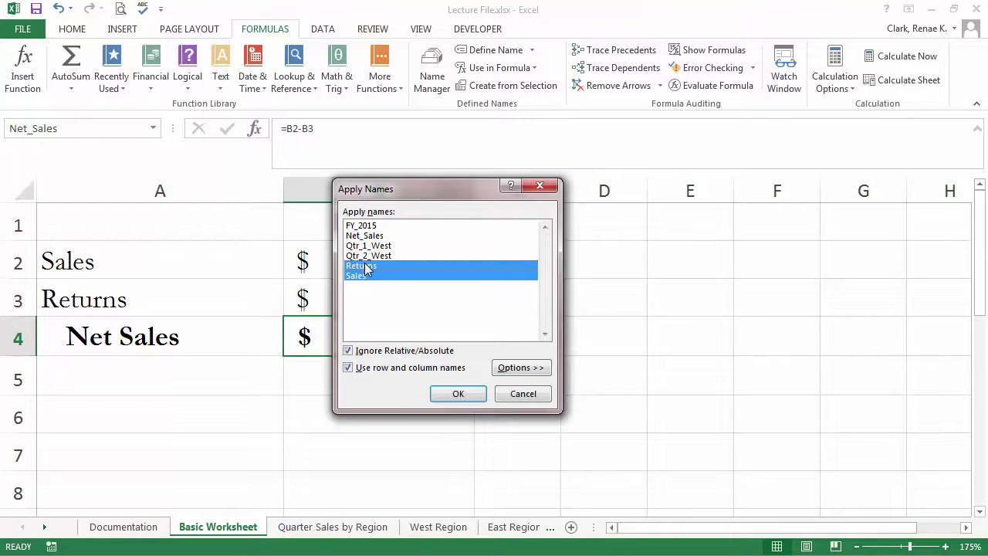
left_click(454, 395)
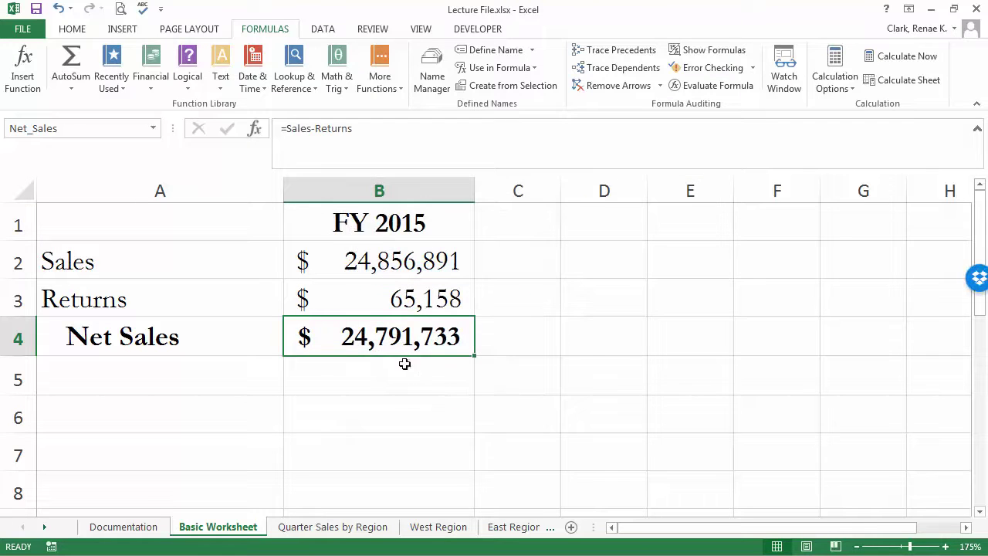
double_click(378, 336)
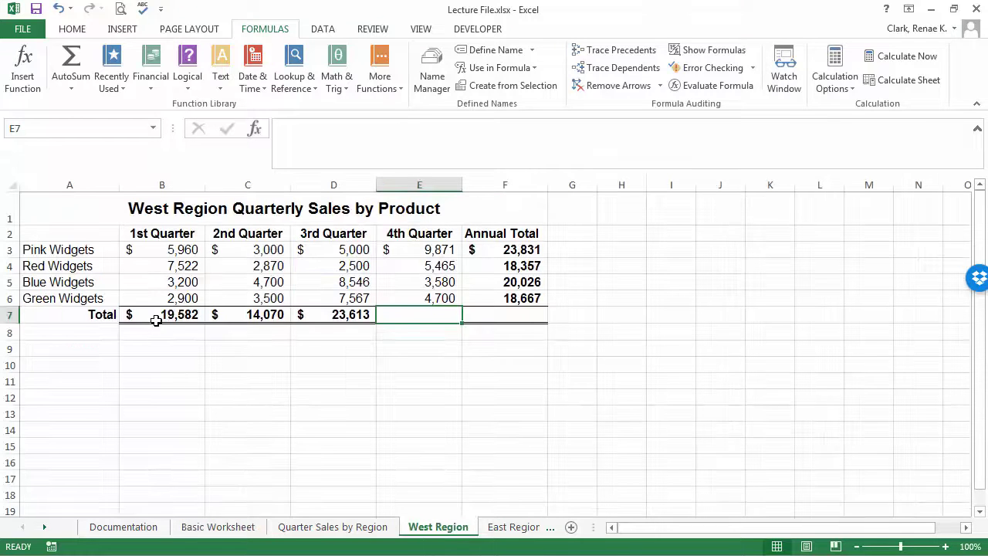
Compare the SUM formulas in the 1st Quarter total B7 and the 3rd Quarter total D7 on the West Region sheet
left_click(156, 315)
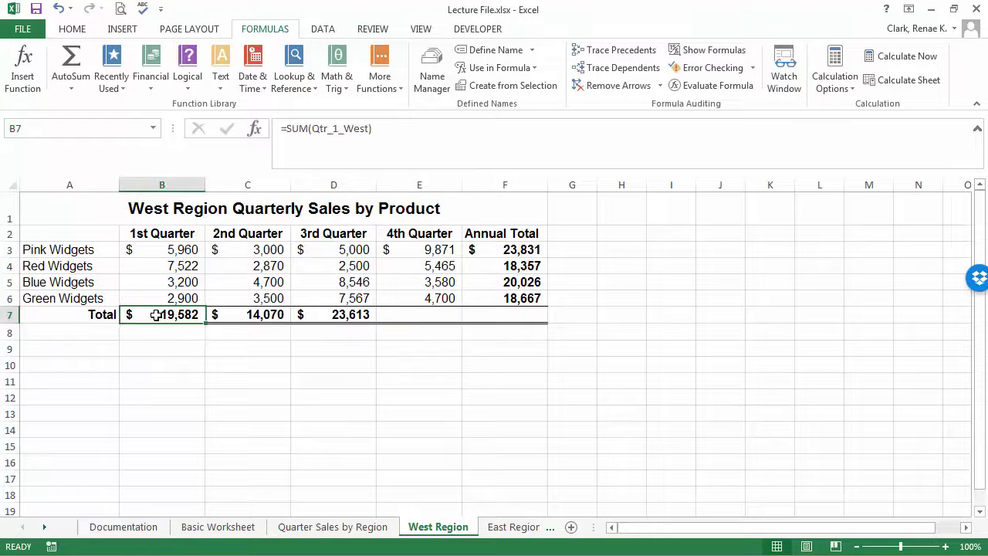
double_click(155, 314)
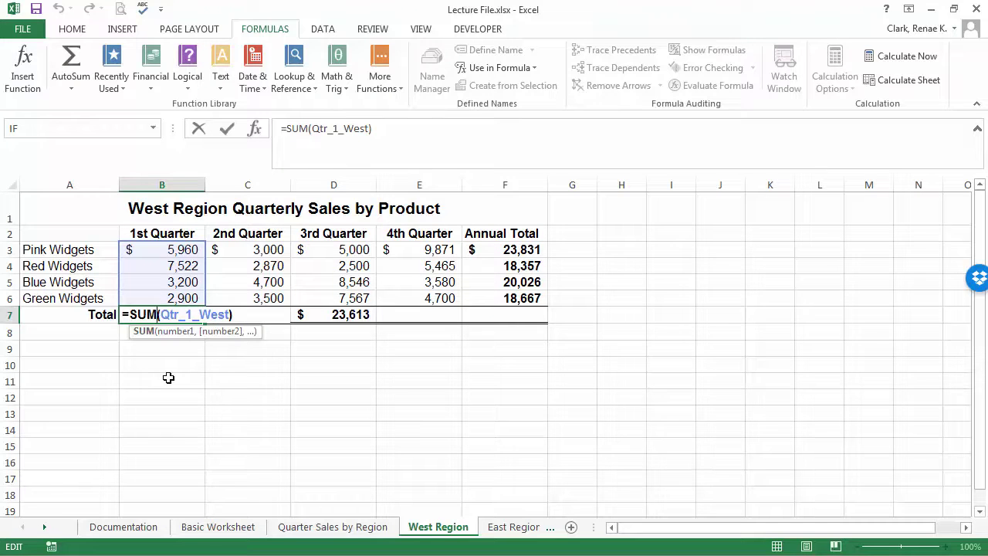
key("Escape")
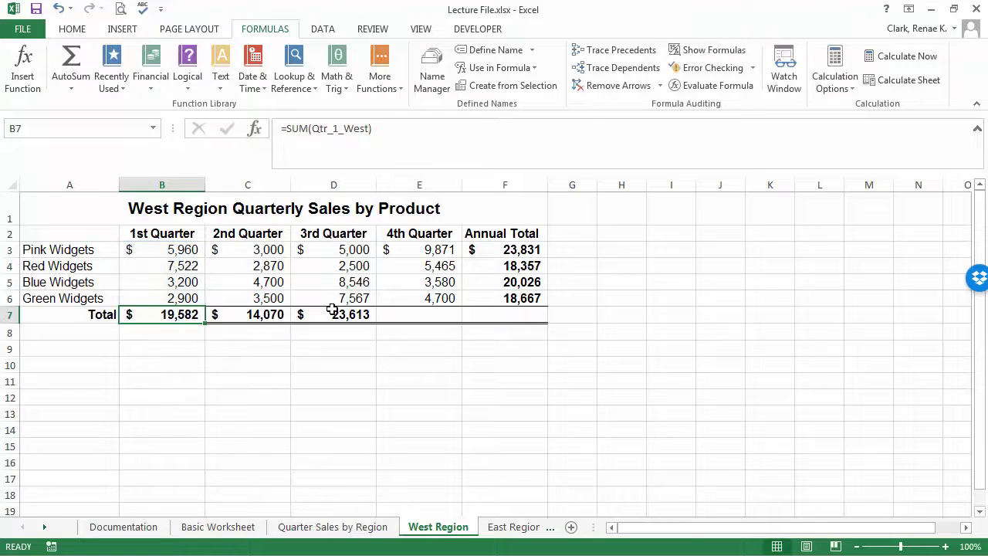
double_click(336, 314)
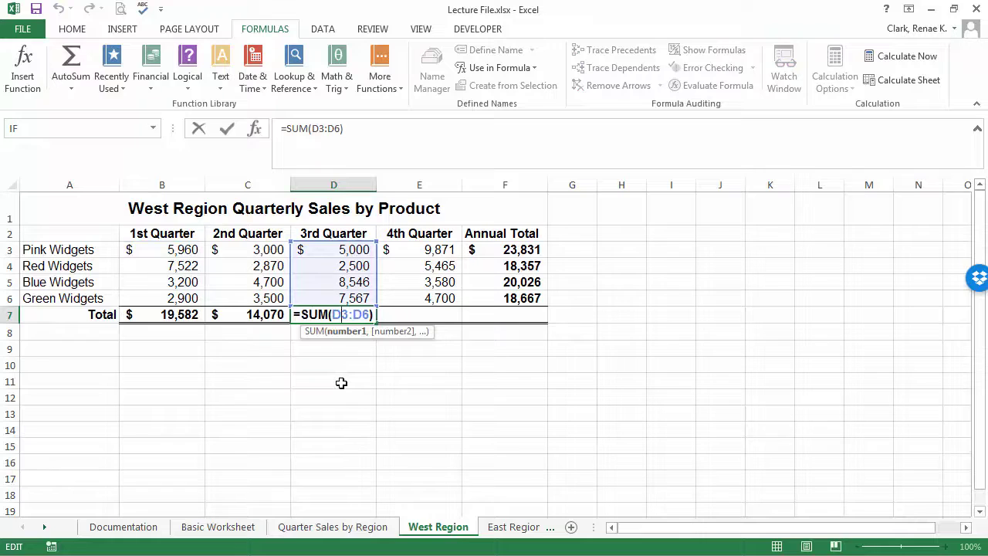
key("ctrl+Return")
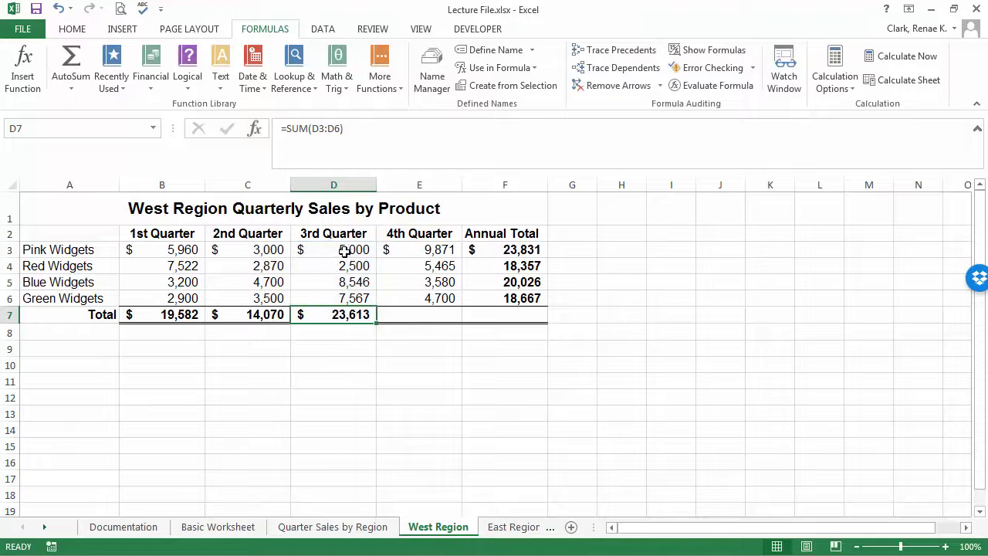
Name the 3rd Quarter sales range D3:D6 Qtr_3_West
left_click_drag(344, 251, 354, 297)
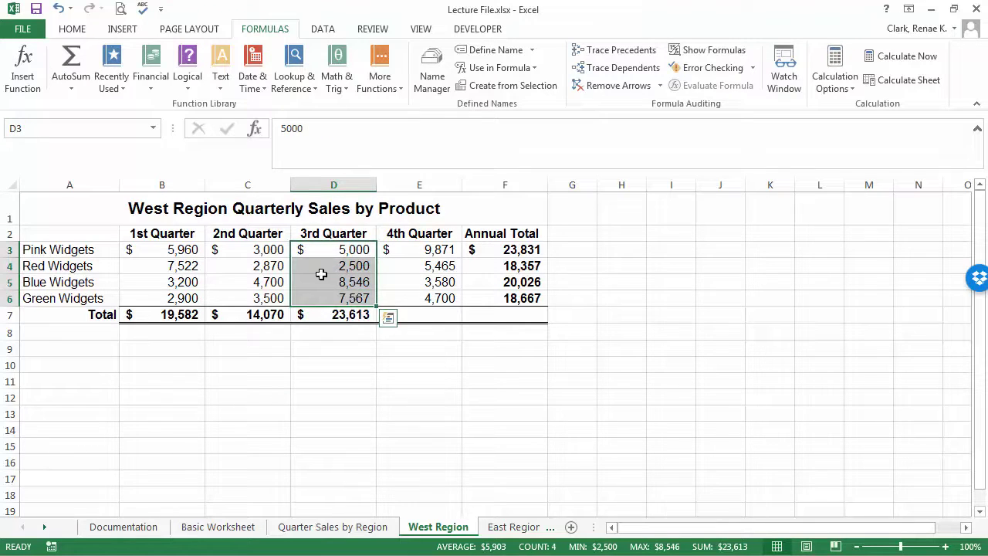
left_click(46, 124)
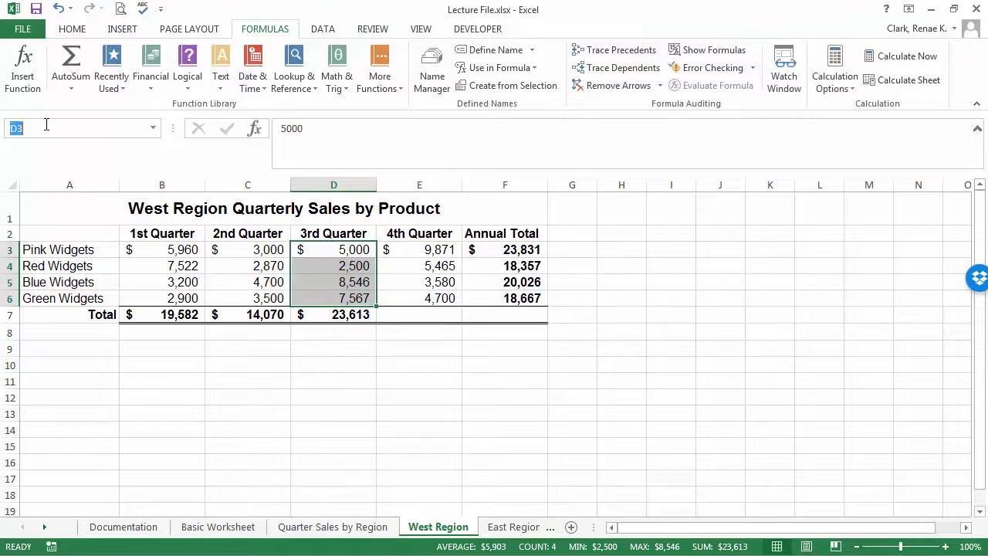
type("Qtr_23")
key("BackSpace")
key("BackSpace")
type("3_West")
key("Return")
Check the 3rd Quarter total formula in D7 and apply the defined name Qtr_3_West to it
double_click(362, 316)
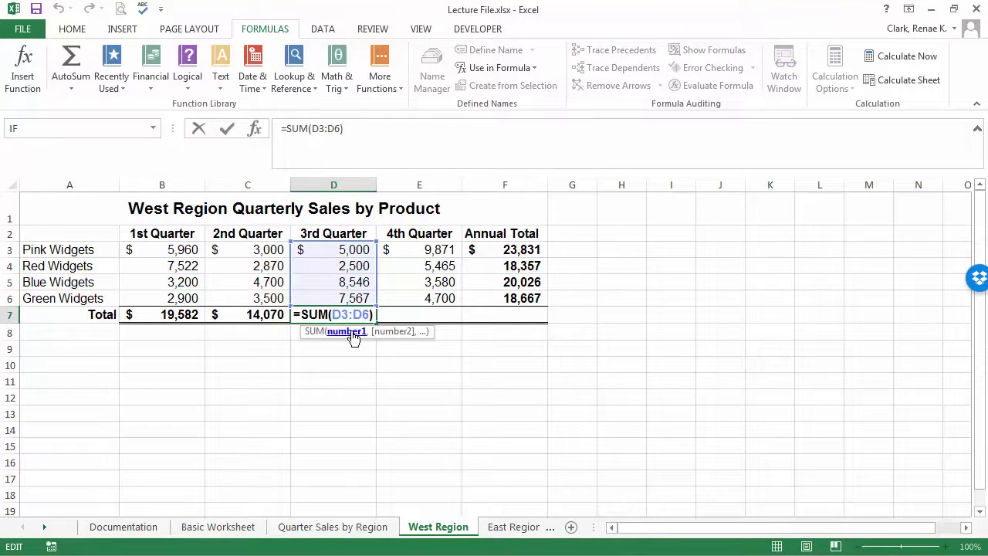
key("Escape")
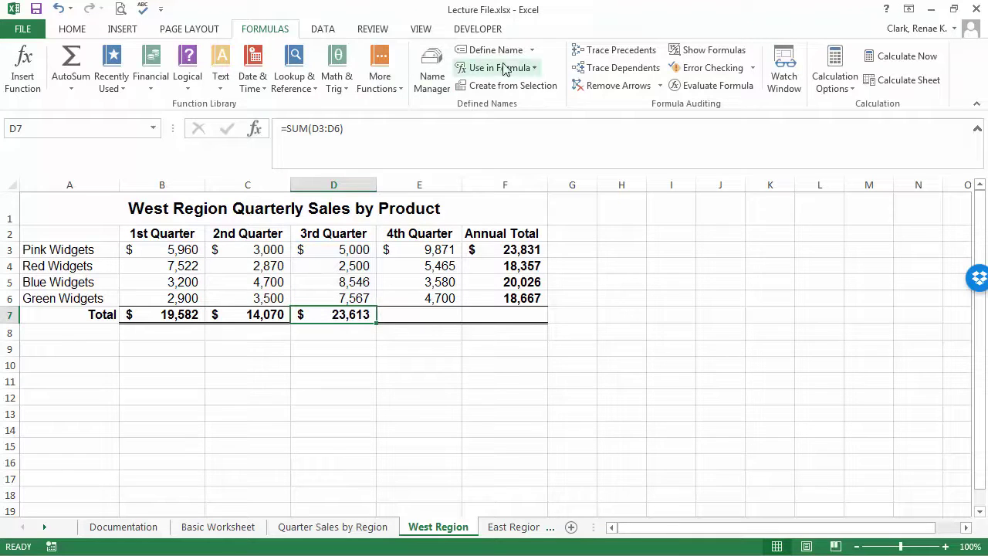
left_click(534, 50)
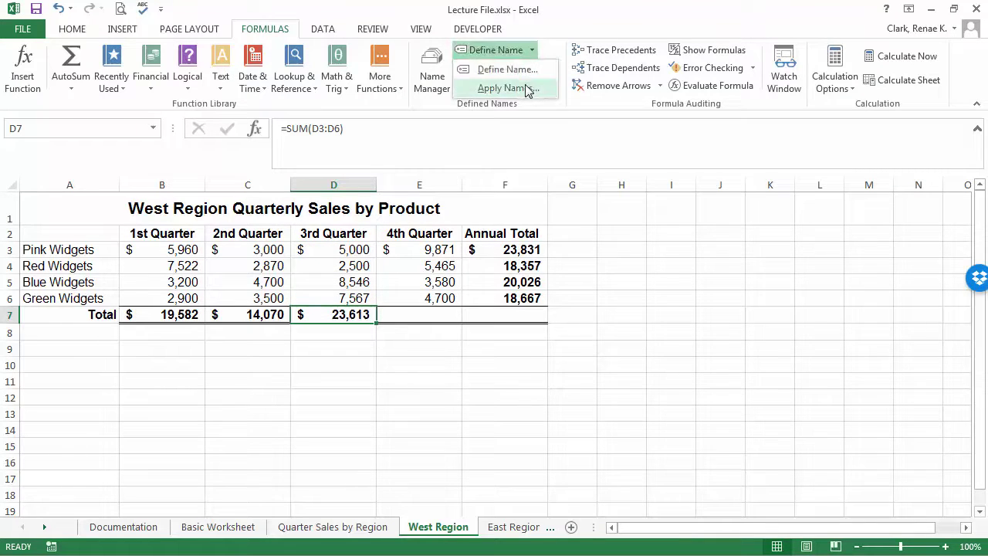
left_click(529, 88)
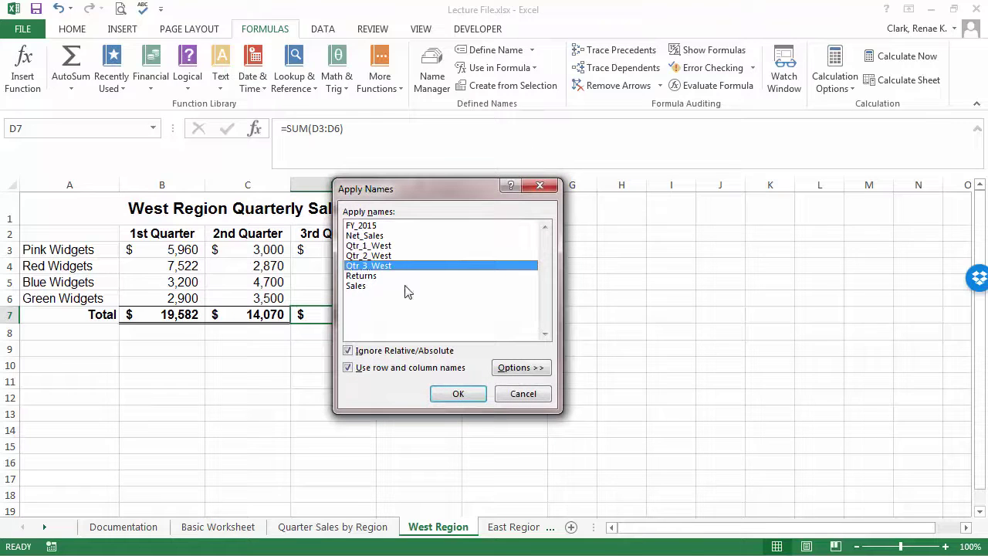
left_click(459, 394)
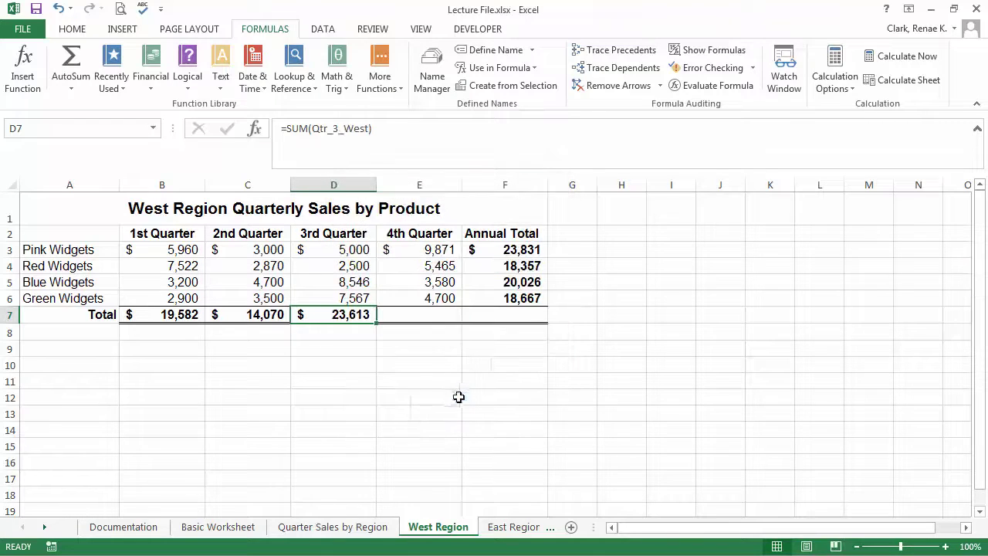
Check the 3rd Quarter total formula in D7 and display all formulas on the West Region sheet
double_click(344, 314)
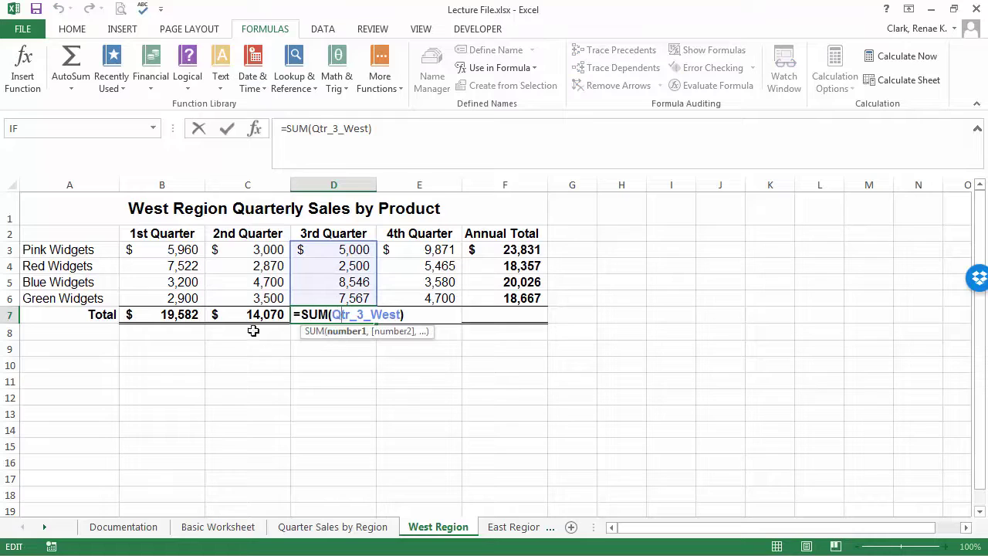
key("Escape")
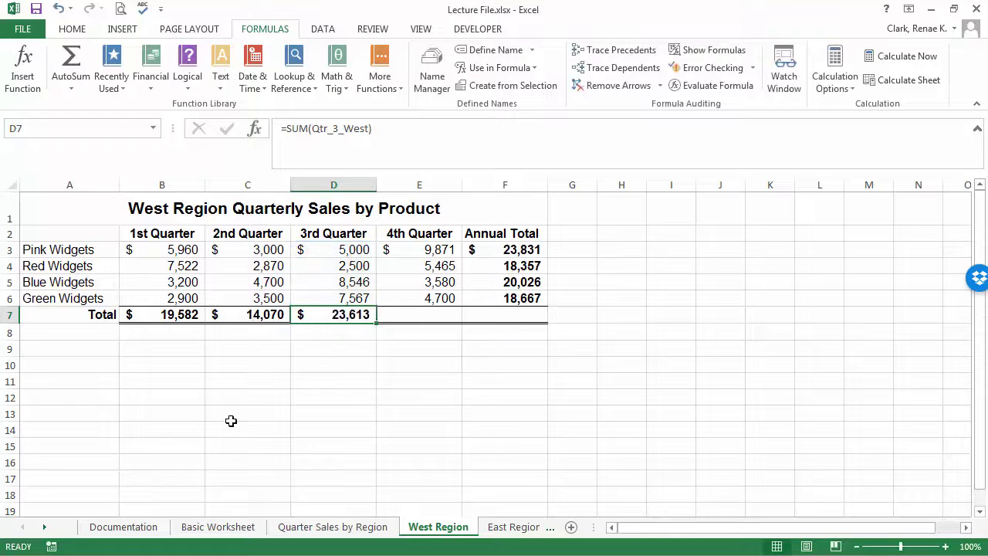
key("ctrl+grave")
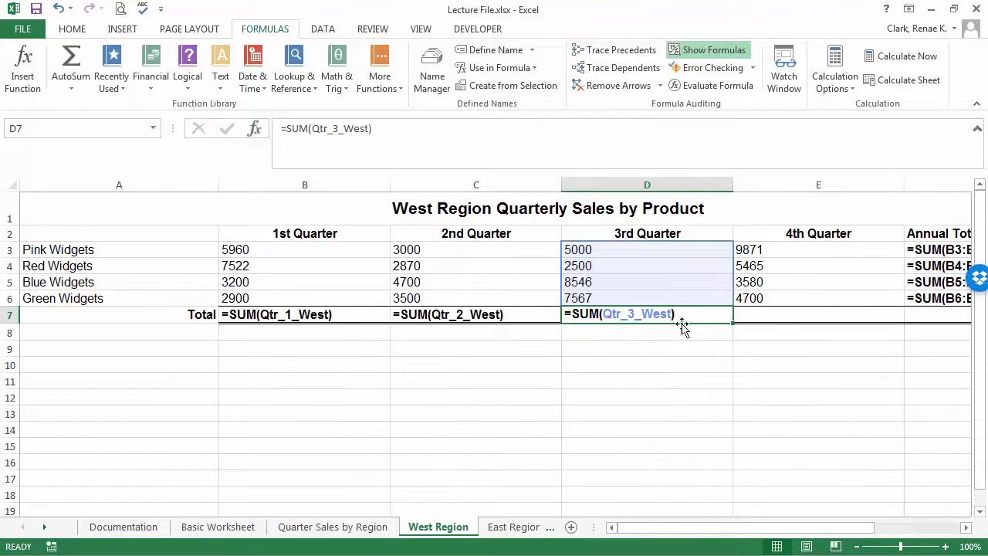